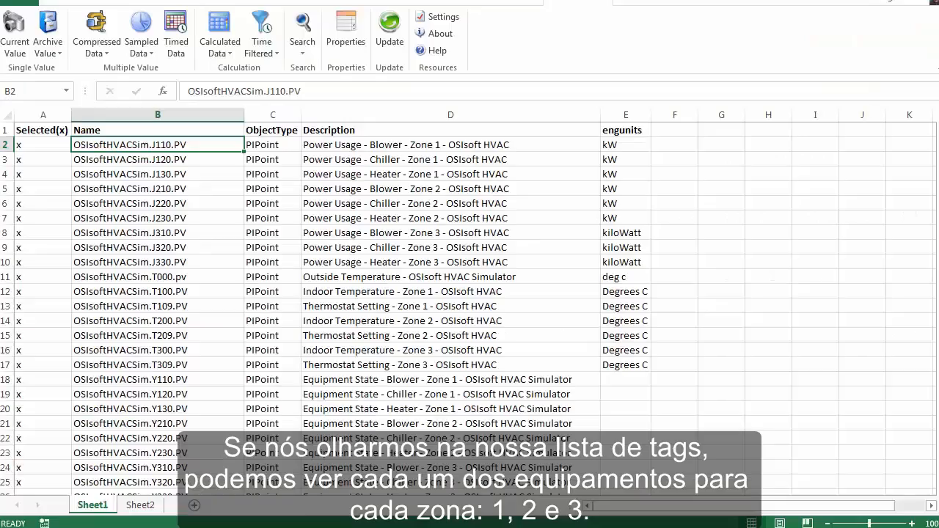
Step: Examine the Power Usage and Equipment State descriptions for the blowers, chillers and heaters in the tag list's Description column
{"action": "left_click", "coordinate": [447, 146]}
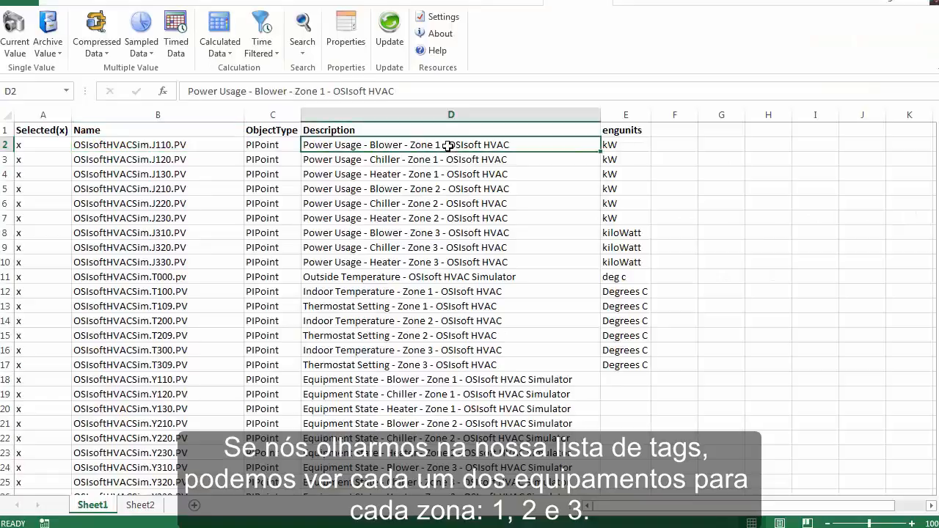
{"action": "left_click_drag", "start_coordinate": [415, 151], "coordinate": [402, 175]}
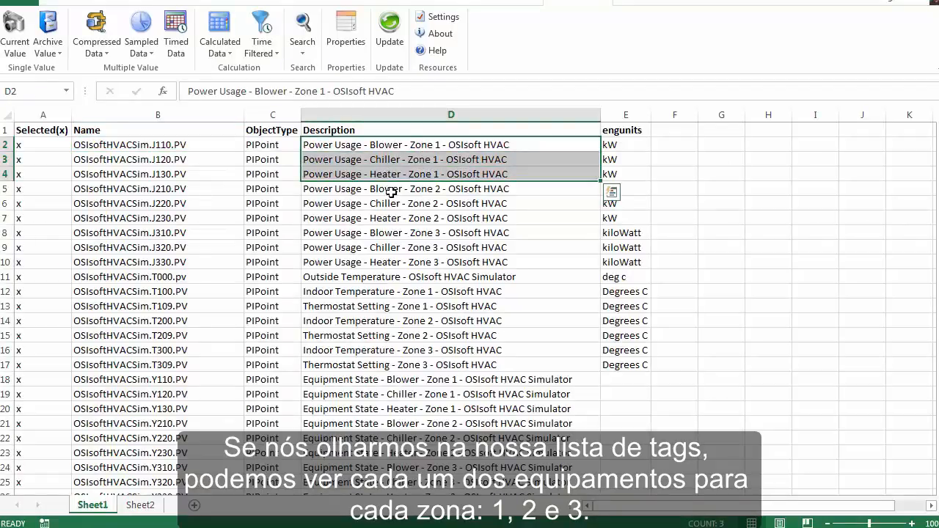
{"action": "left_click_drag", "start_coordinate": [385, 213], "coordinate": [382, 261]}
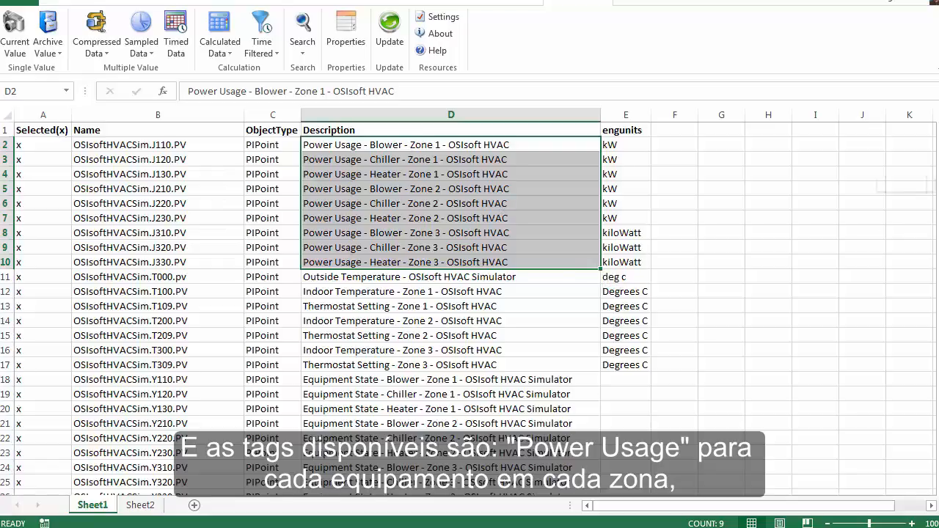
{"action": "scroll", "coordinate": [470, 294], "scroll_direction": "down", "scroll_amount": 1}
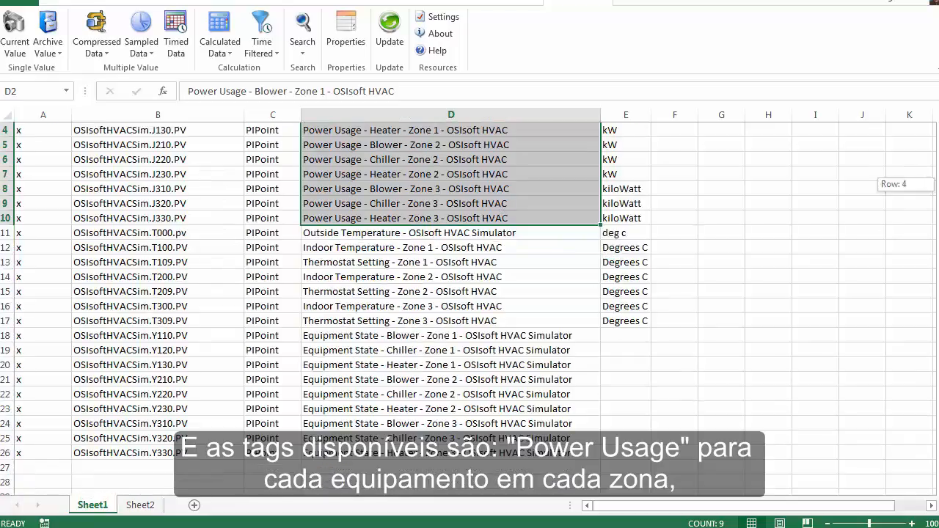
{"action": "left_click", "coordinate": [358, 339]}
{"action": "left_click", "coordinate": [353, 454], "text": "shift"}
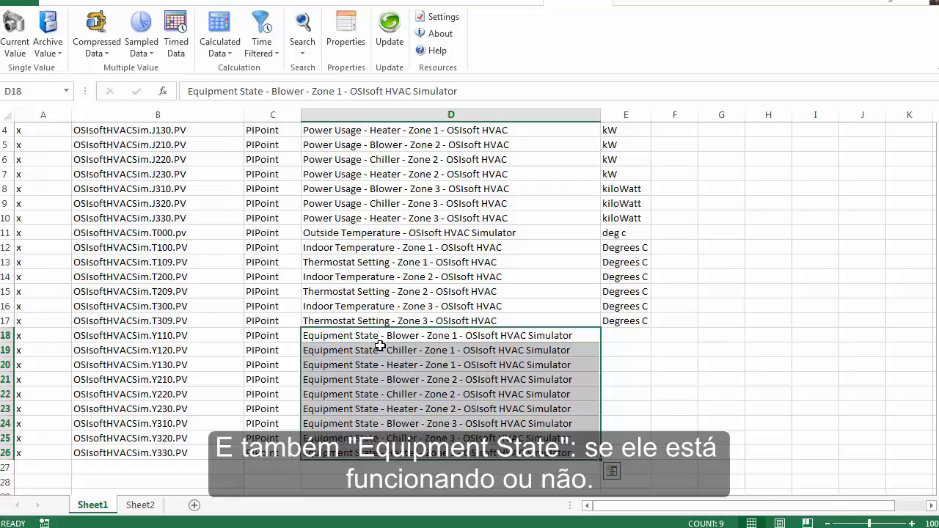
{"action": "left_click_drag", "start_coordinate": [934, 192], "coordinate": [873, 112]}
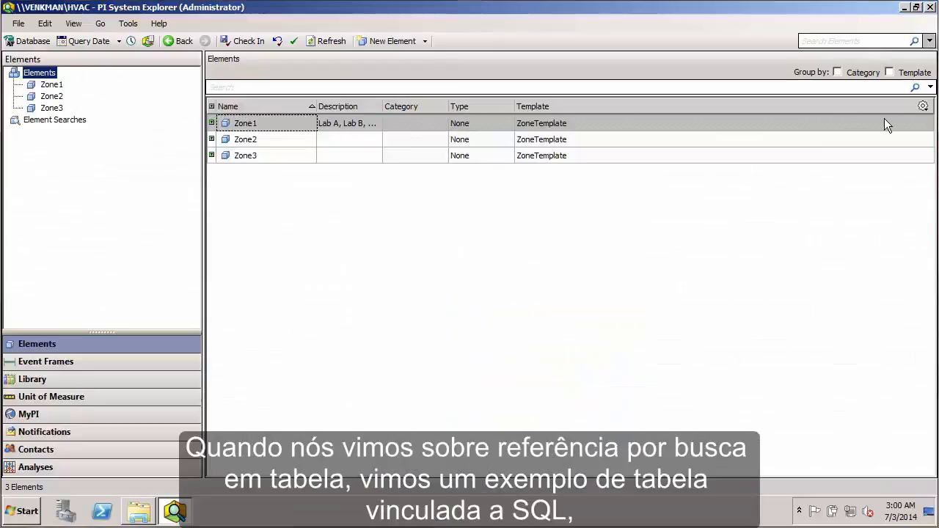
Step: Switch to PI System Explorer and view the HVAC Equipment library table's general settings and data rows
{"action": "left_click", "coordinate": [71, 378]}
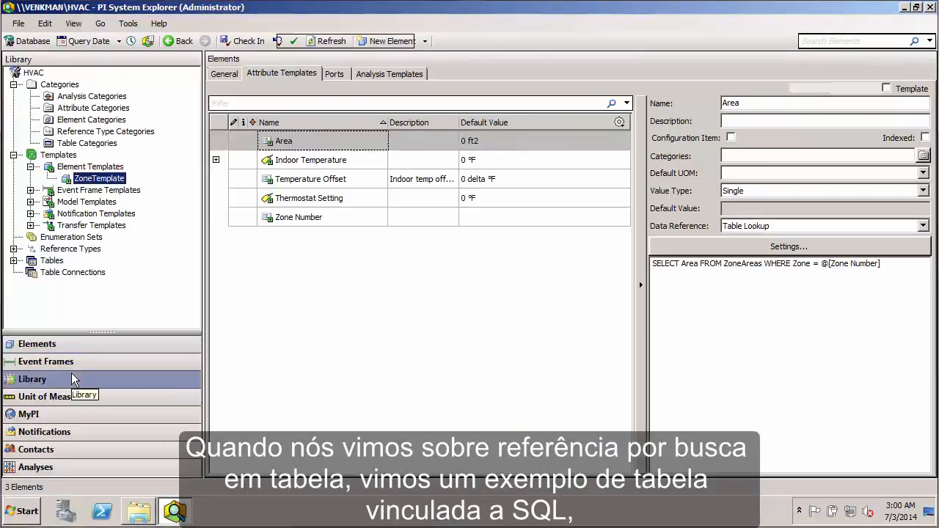
{"action": "left_click", "coordinate": [14, 261]}
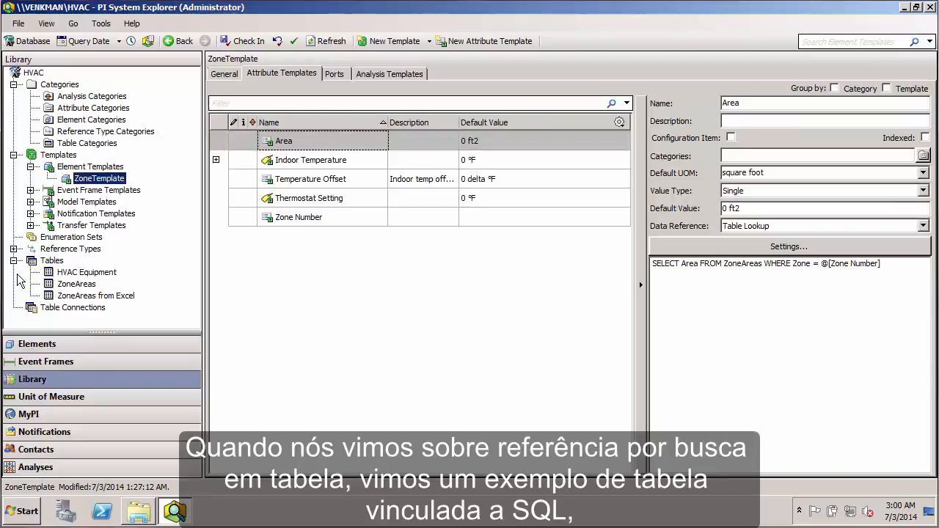
{"action": "left_click", "coordinate": [88, 273]}
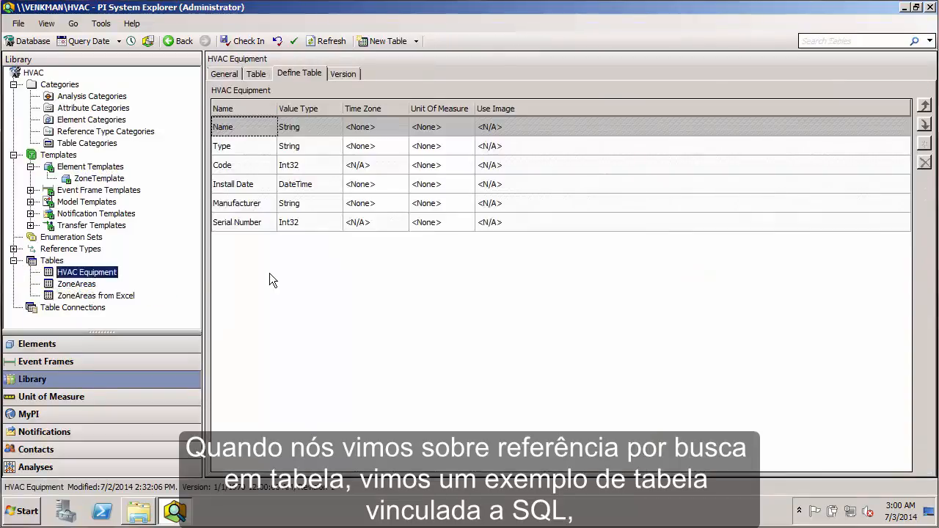
{"action": "left_click", "coordinate": [227, 73]}
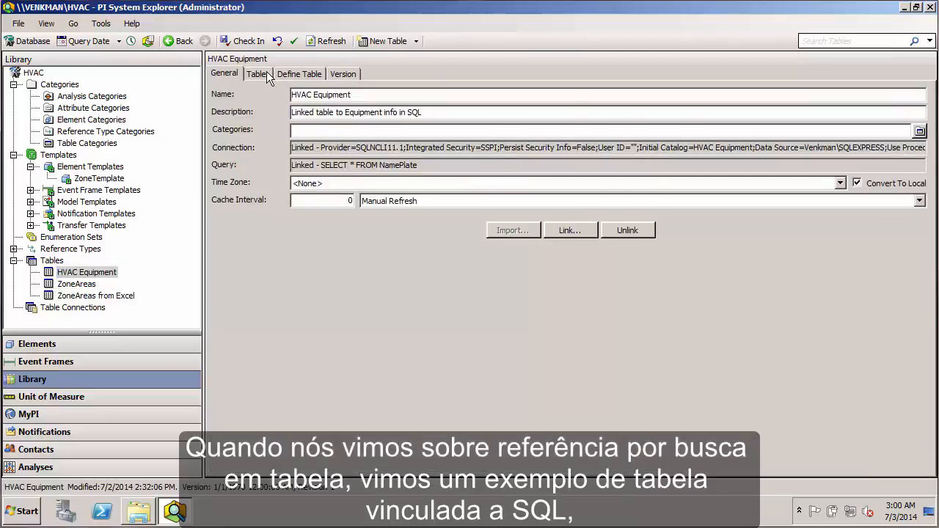
{"action": "left_click", "coordinate": [258, 74]}
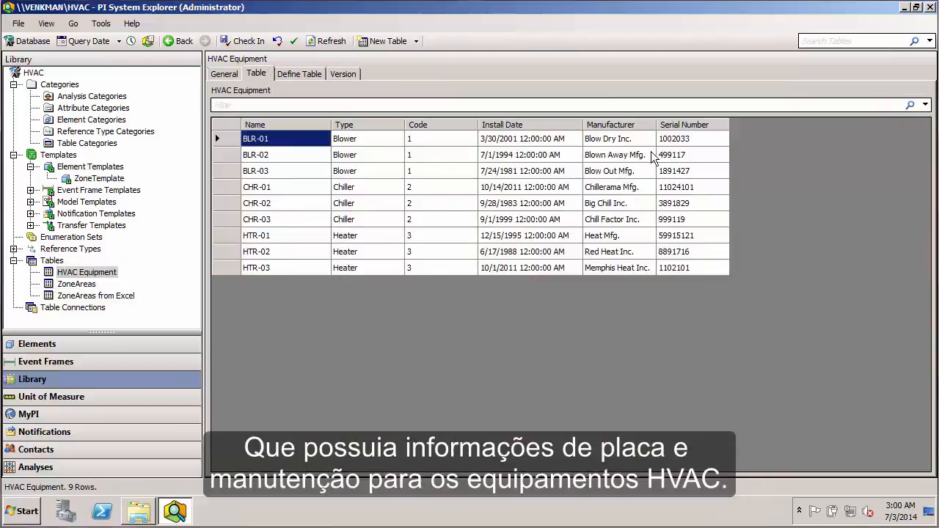
Step: Review the equipment table's type, serial number and name columns, and the matching Power Usage and Equipment State tags in the Excel list
{"action": "left_click", "coordinate": [346, 141]}
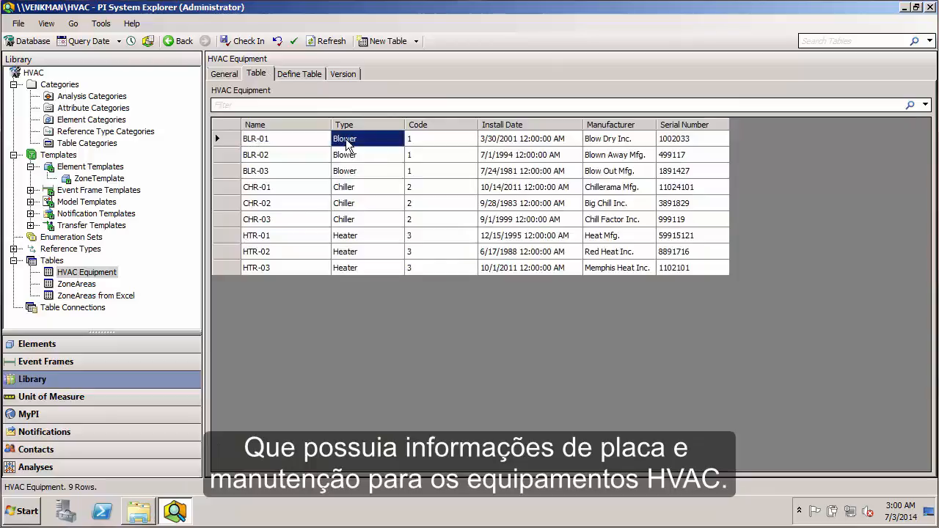
{"action": "left_click", "coordinate": [662, 142]}
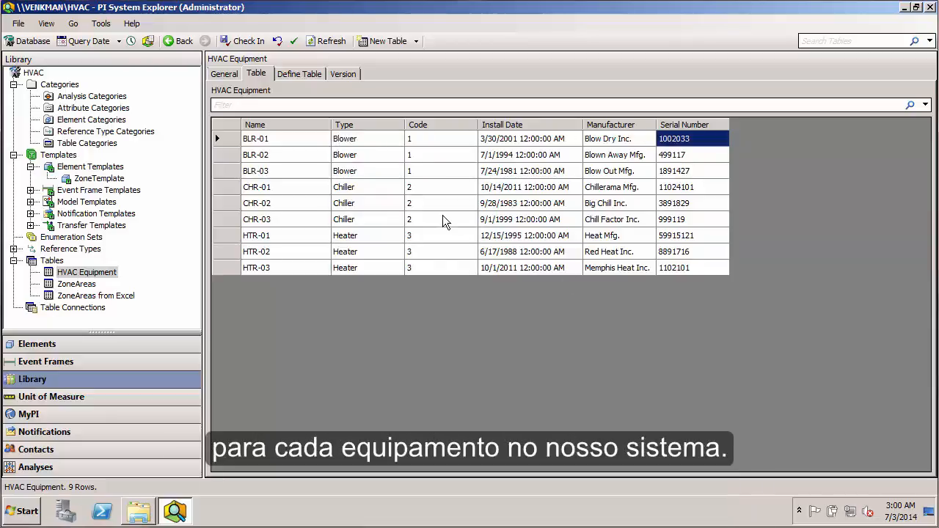
{"action": "left_click", "coordinate": [267, 141]}
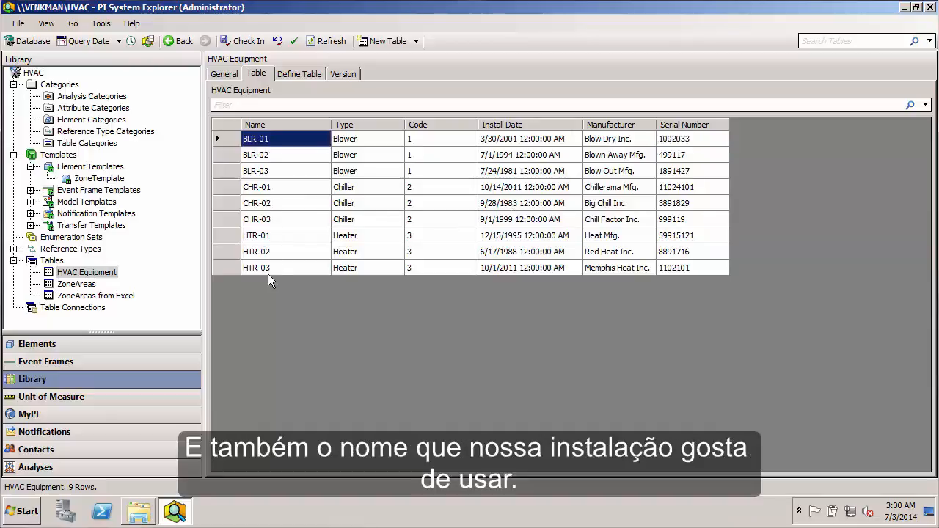
{"action": "left_click", "coordinate": [268, 273]}
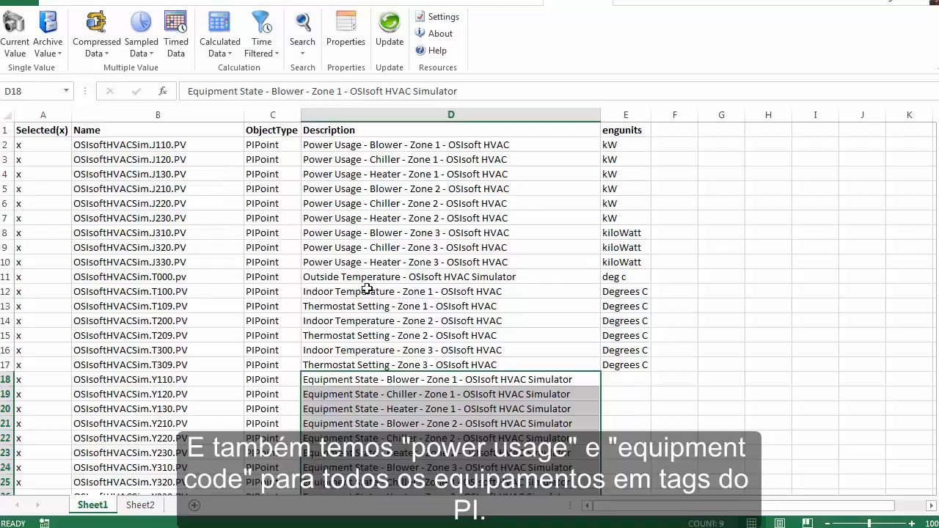
{"action": "left_click", "coordinate": [324, 149]}
{"action": "left_click", "coordinate": [330, 381]}
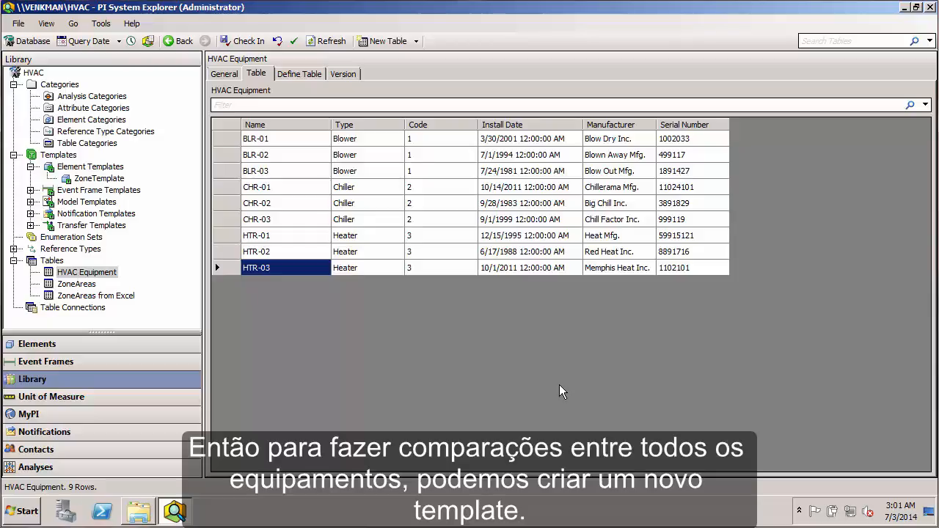
Step: Create a new element template in the PI System Explorer library and name it Equipment Template
{"action": "left_click", "coordinate": [103, 168]}
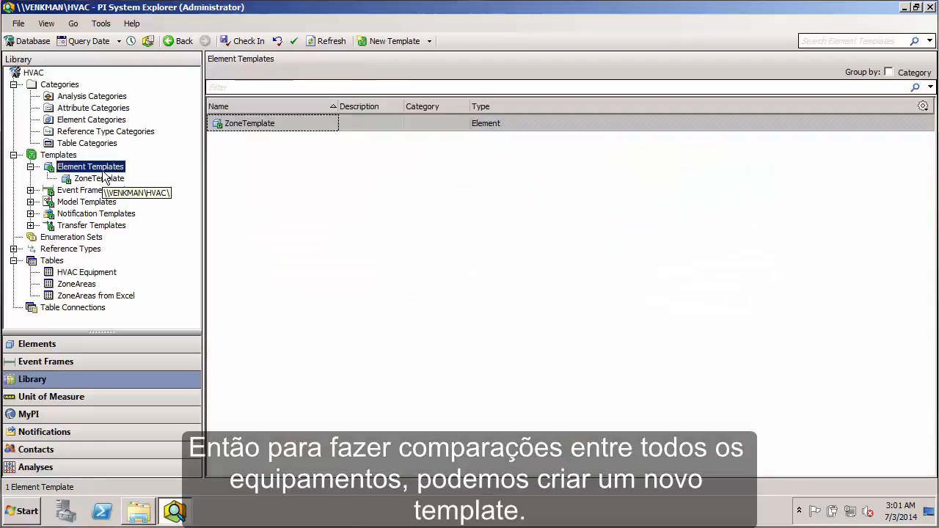
{"action": "right_click", "coordinate": [105, 173]}
{"action": "left_click", "coordinate": [148, 176]}
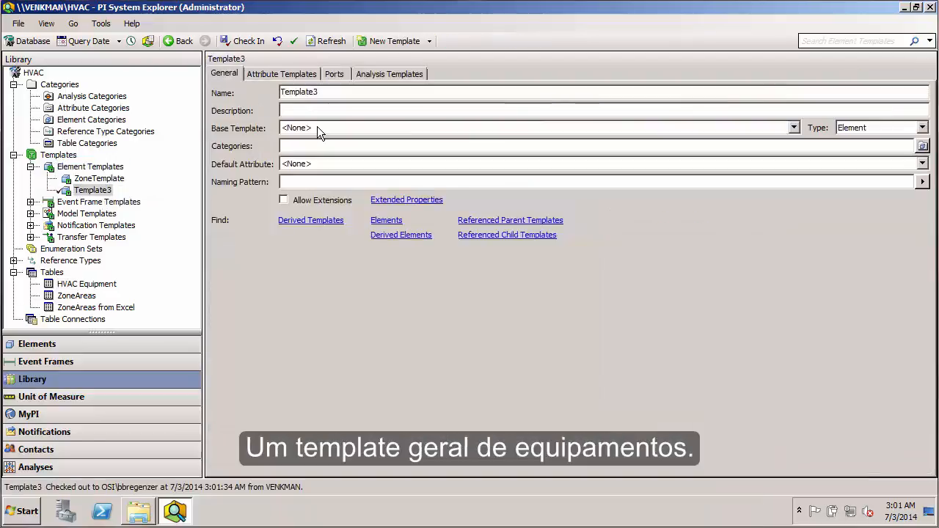
{"action": "left_click_drag", "start_coordinate": [327, 93], "coordinate": [273, 93]}
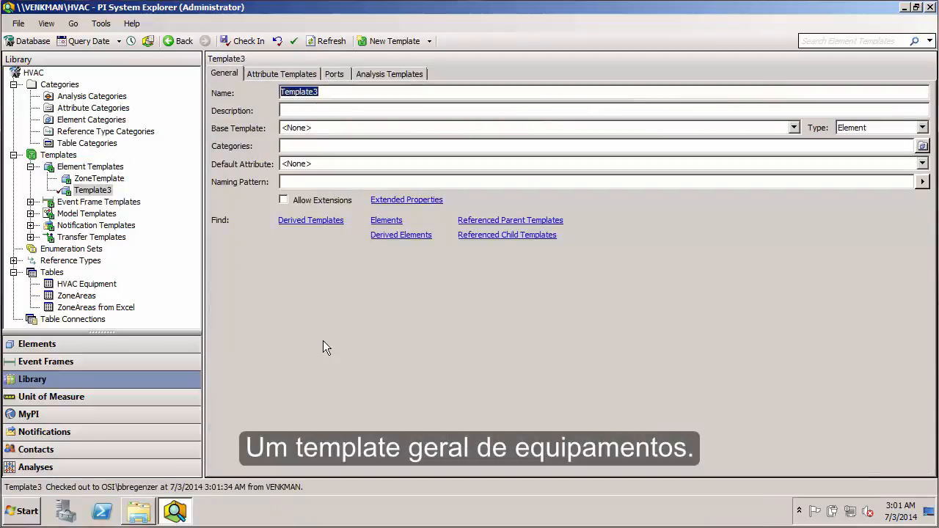
{"action": "type", "text": "Equipment Template"}
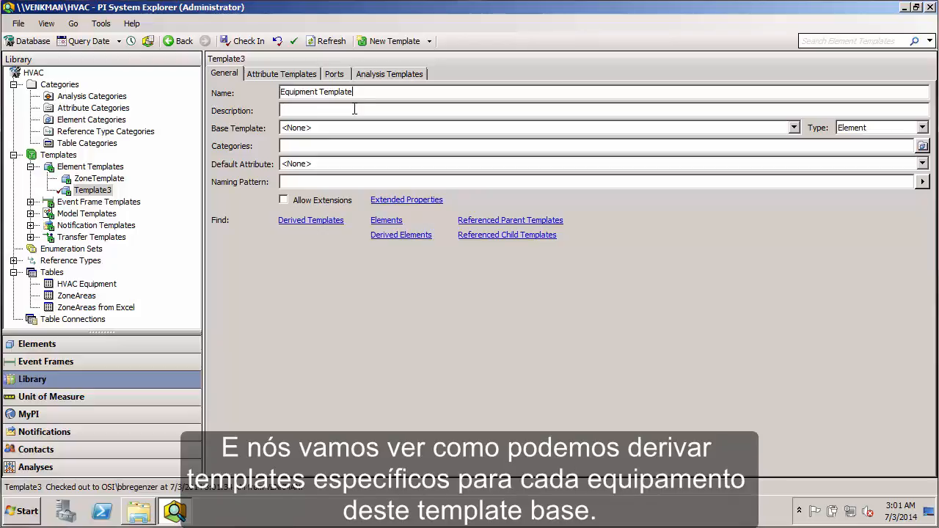
Step: Add an attribute template named Power to the Equipment Template
{"action": "left_click", "coordinate": [281, 74]}
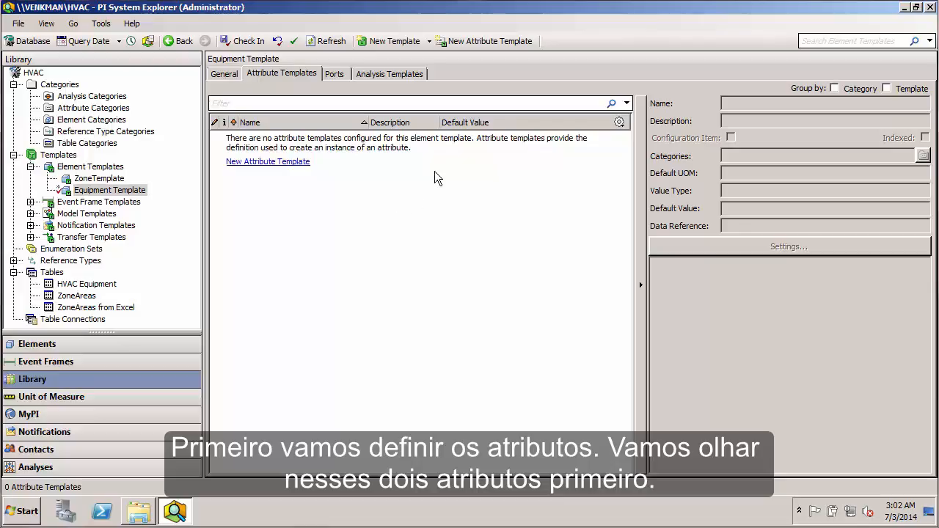
{"action": "right_click", "coordinate": [389, 205]}
{"action": "left_click", "coordinate": [454, 212]}
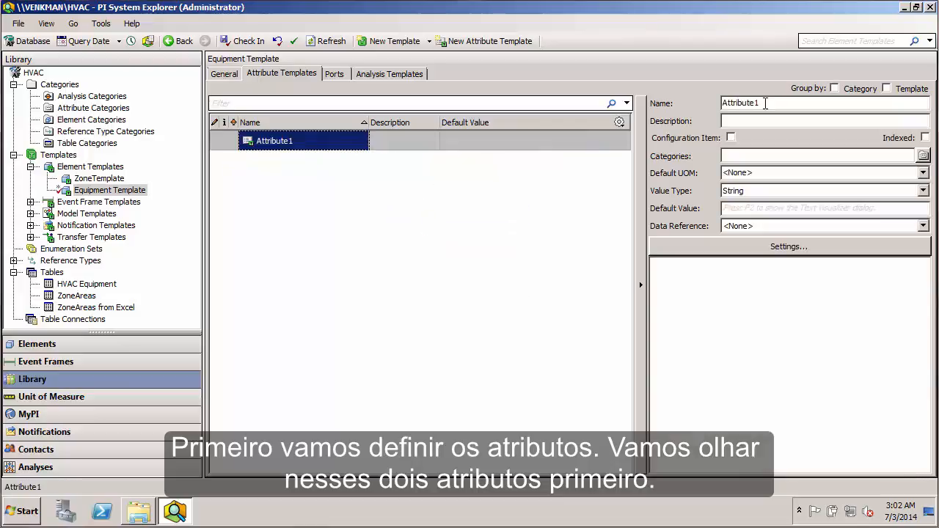
{"action": "left_click", "coordinate": [766, 103]}
{"action": "type", "text": "Power"}
Step: Configure the Power attribute with kilowatt as default unit, Double as value type and PI Point as data reference
{"action": "left_click", "coordinate": [922, 174]}
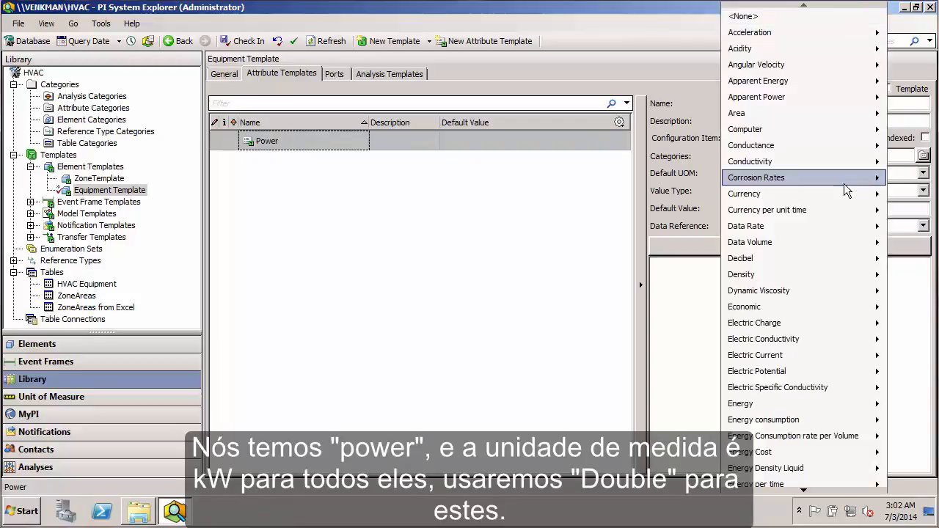
{"action": "left_click", "coordinate": [804, 491]}
{"action": "mouse_move", "coordinate": [796, 378]}
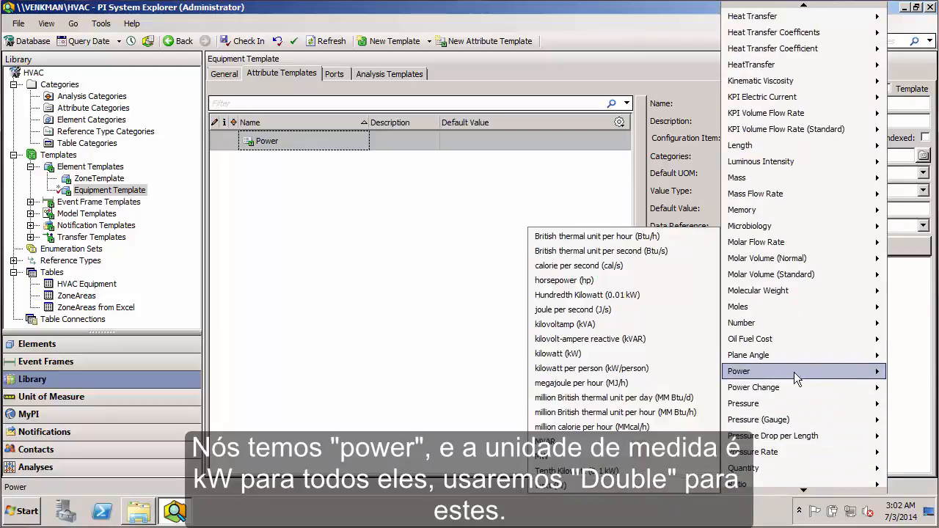
{"action": "left_click", "coordinate": [617, 354]}
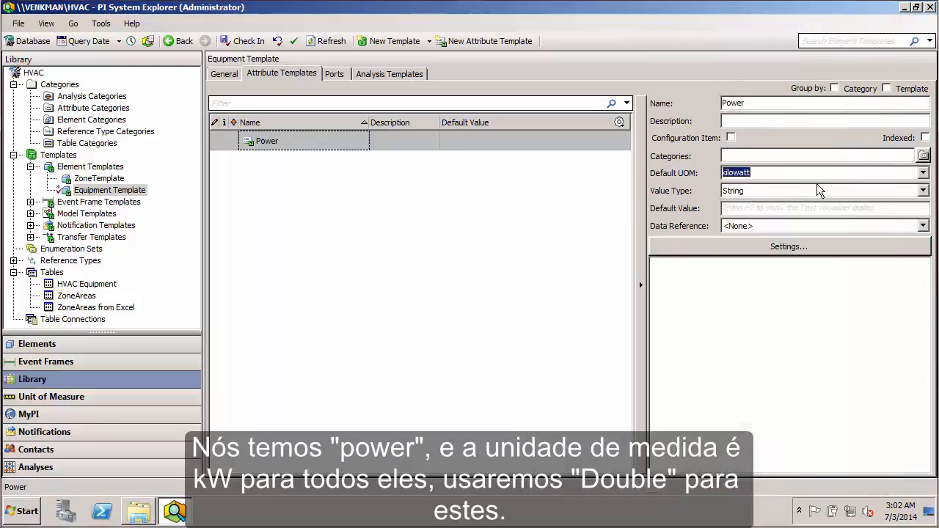
{"action": "left_click", "coordinate": [786, 200]}
{"action": "left_click", "coordinate": [864, 260]}
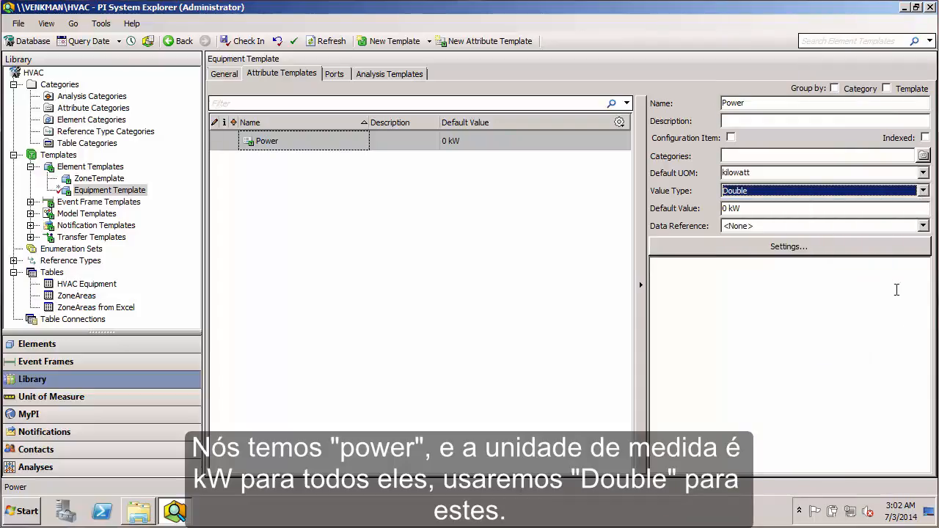
{"action": "left_click", "coordinate": [922, 226]}
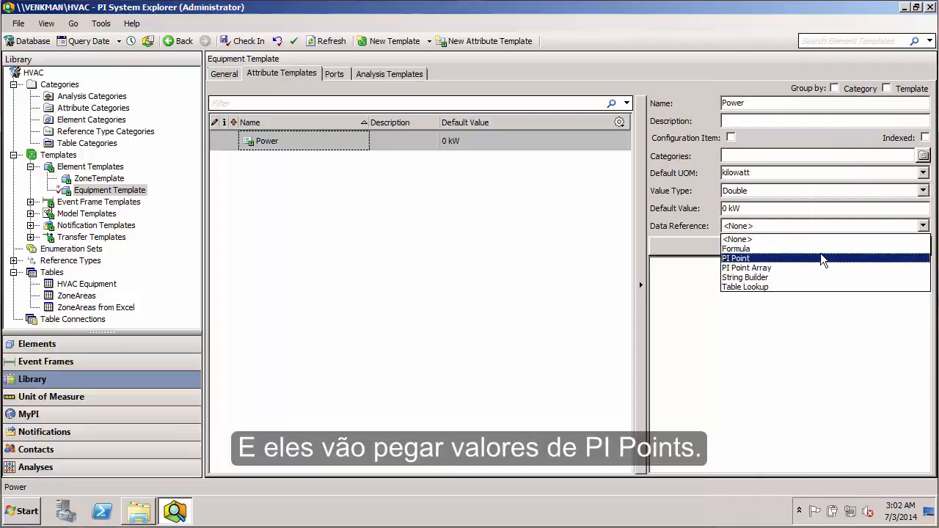
{"action": "left_click", "coordinate": [803, 257]}
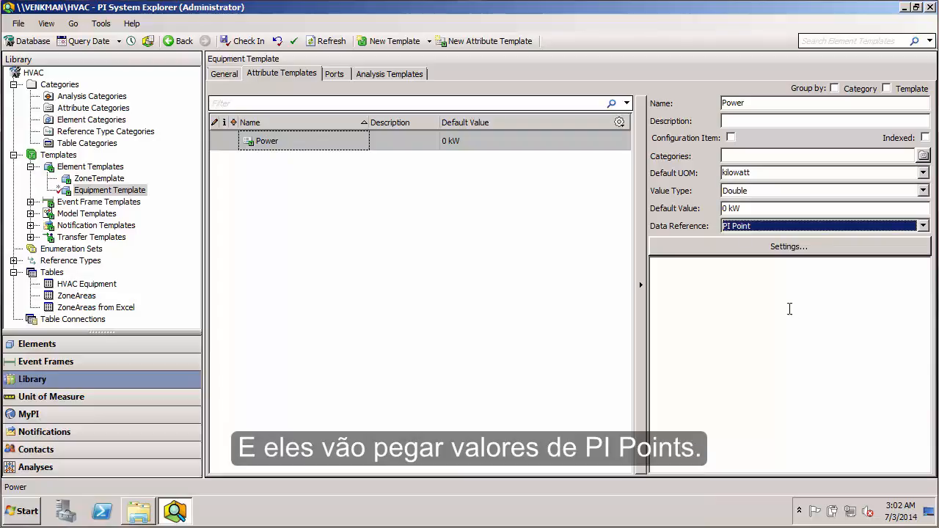
Step: Point the Power attribute's data reference to tag OSIsoftHVACSim.J110.PV on server venkman, with kW as source units
{"action": "left_click", "coordinate": [786, 251]}
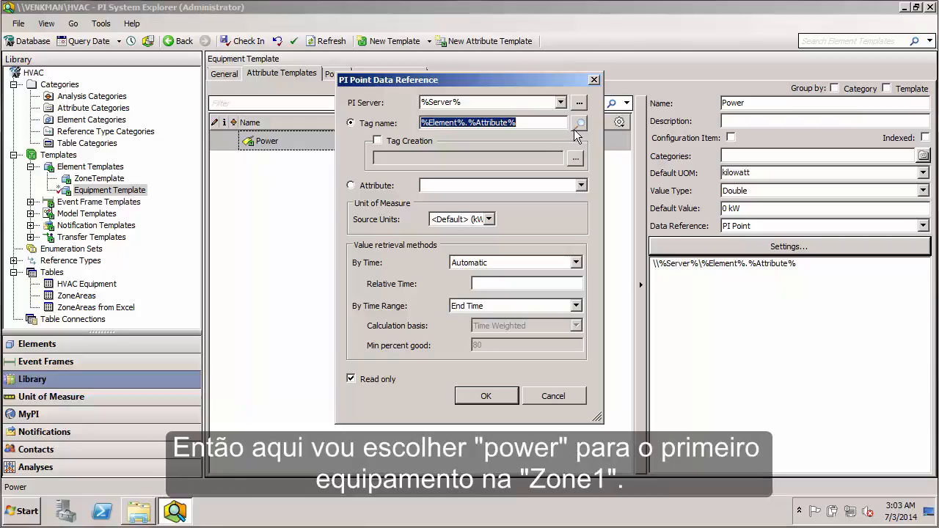
{"action": "left_click", "coordinate": [580, 123]}
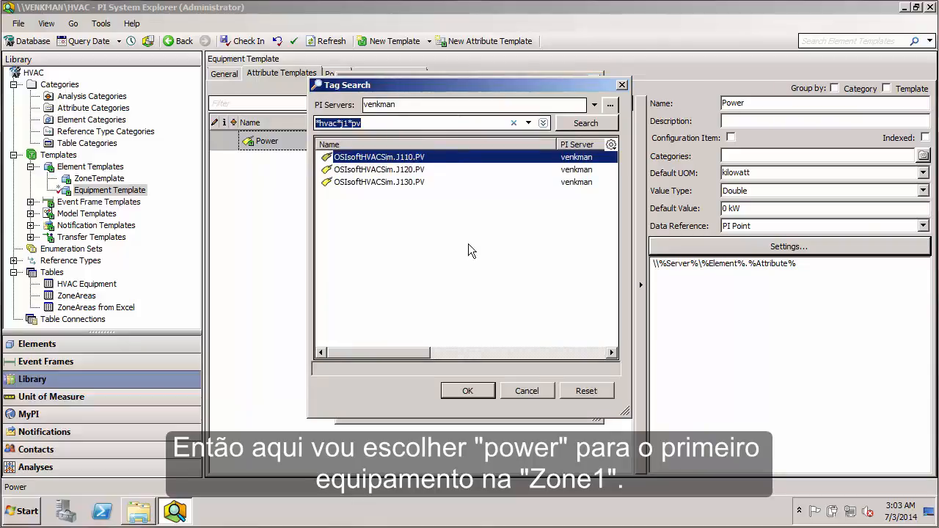
{"action": "left_click", "coordinate": [474, 391]}
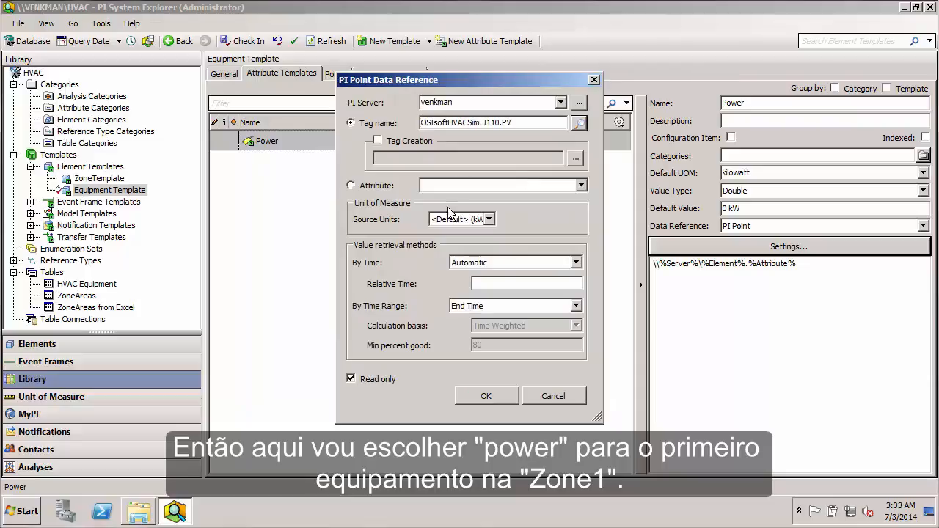
{"action": "left_click", "coordinate": [488, 218]}
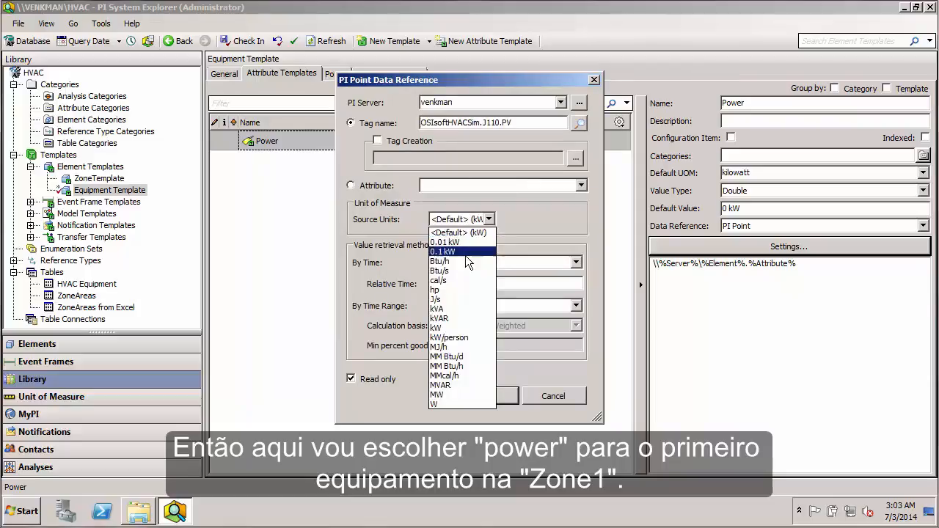
{"action": "left_click", "coordinate": [457, 328]}
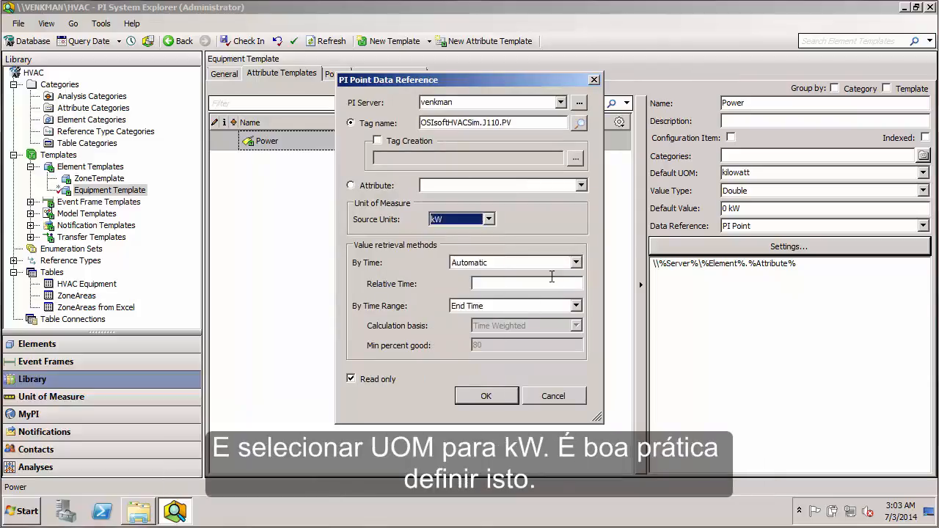
{"action": "left_click", "coordinate": [475, 406]}
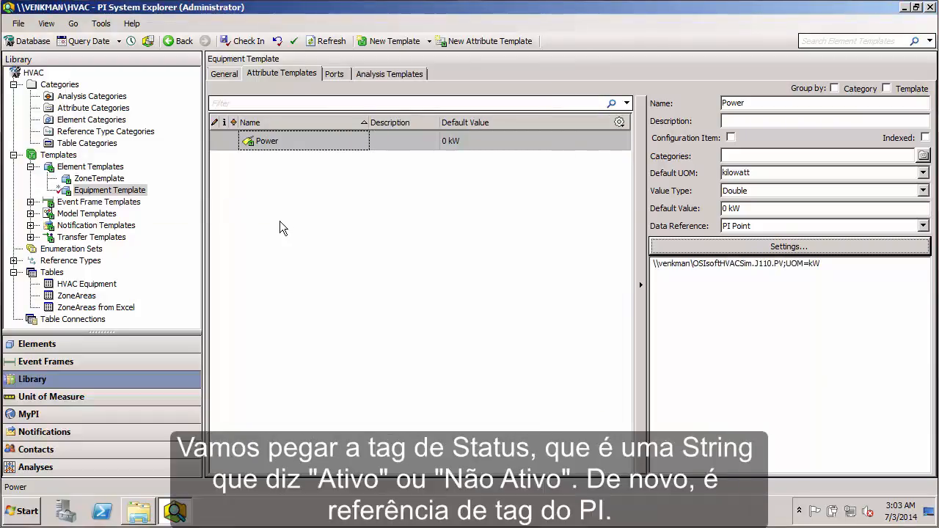
Step: Add an attribute template named Status to the Equipment Template
{"action": "left_click", "coordinate": [484, 41]}
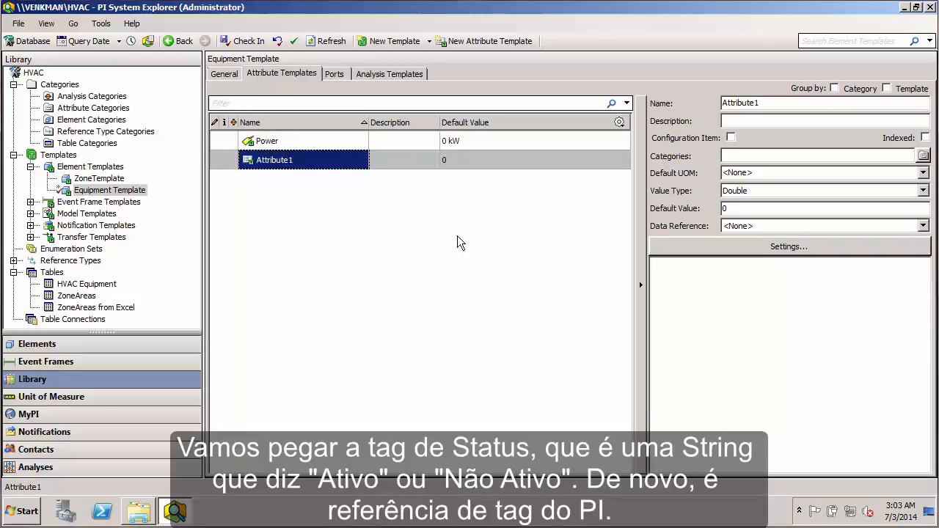
{"action": "left_click_drag", "start_coordinate": [768, 105], "coordinate": [671, 104]}
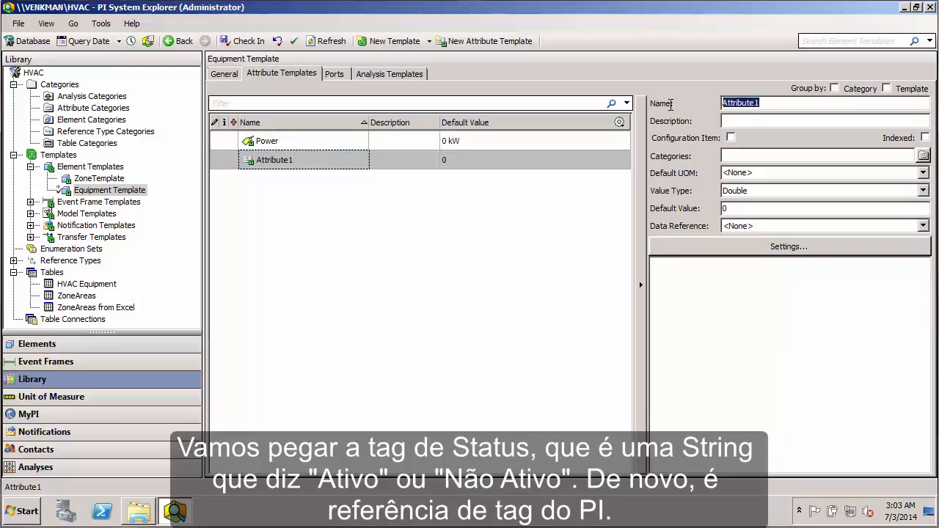
{"action": "type", "text": "Status"}
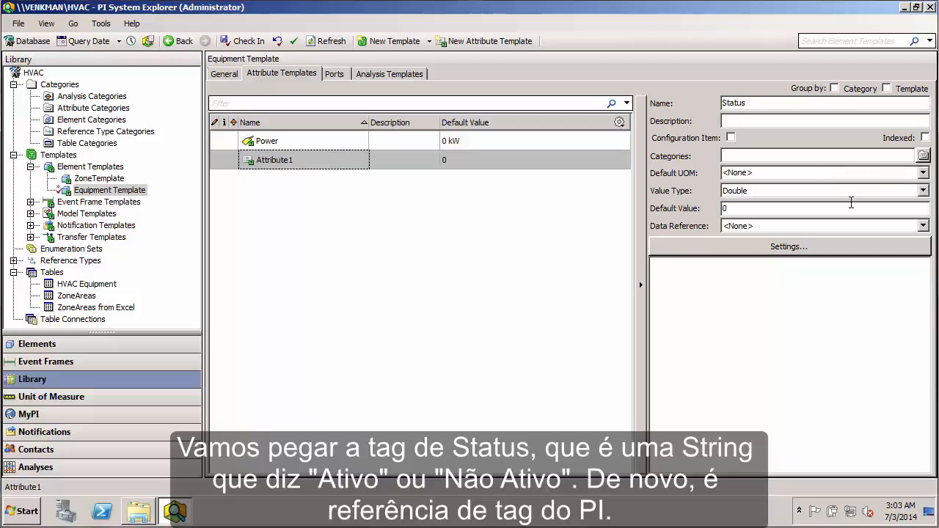
Step: Give the Status attribute the String value type and a PI Point data reference, accepting the default PI Point settings
{"action": "left_click", "coordinate": [923, 193]}
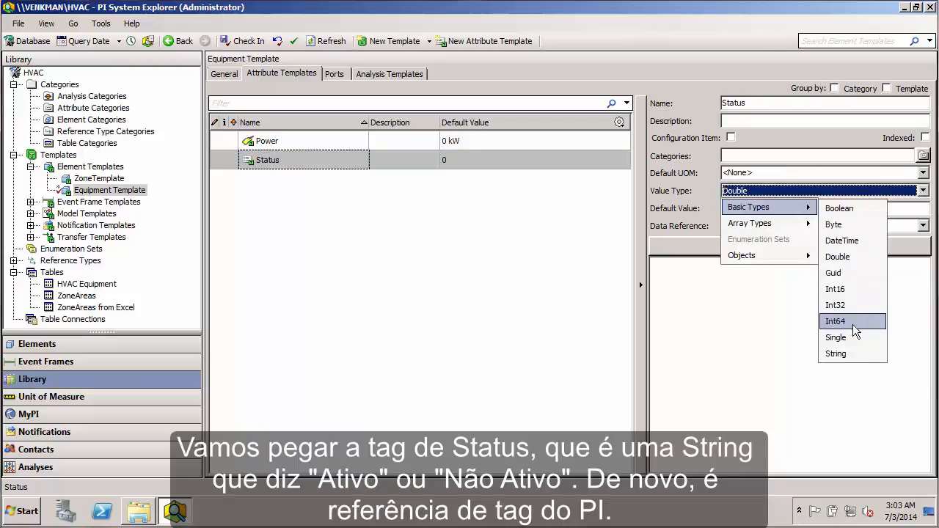
{"action": "left_click", "coordinate": [850, 352]}
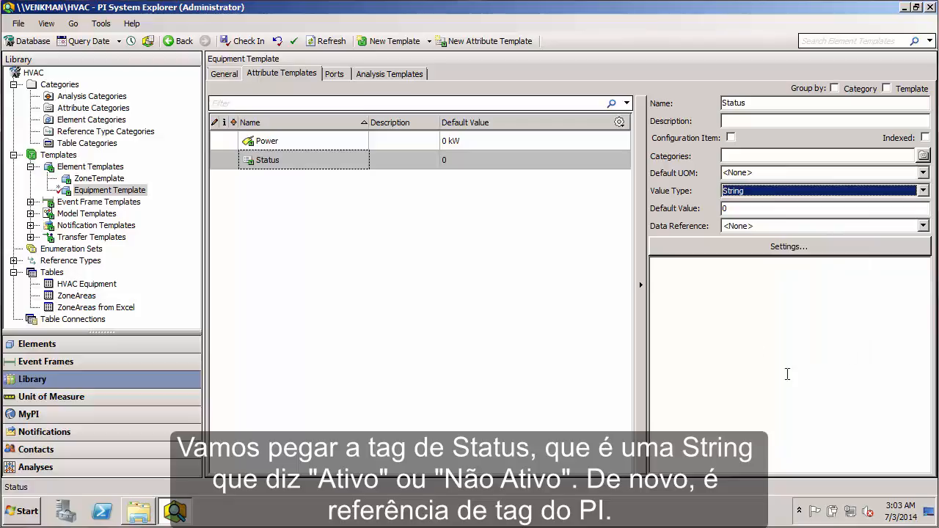
{"action": "left_click", "coordinate": [923, 226]}
{"action": "left_click", "coordinate": [846, 256]}
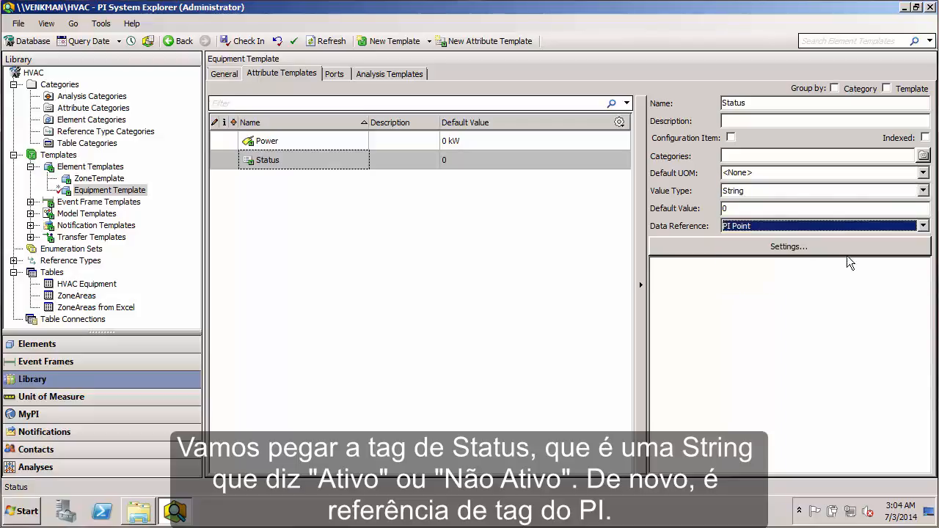
{"action": "left_click", "coordinate": [808, 249]}
{"action": "left_click", "coordinate": [489, 395]}
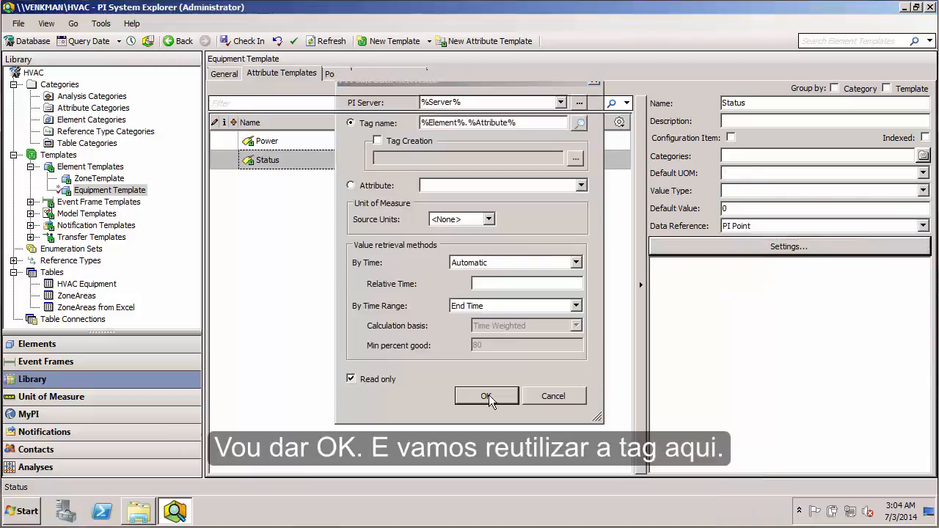
Step: Replace the Status attribute's reference string with the Power attribute's tag path, \\venkman\OSIsoftHVACSim.J110.PV
{"action": "left_click", "coordinate": [298, 144]}
{"action": "double_click", "coordinate": [660, 263]}
{"action": "key", "text": "ctrl+c"}
{"action": "left_click", "coordinate": [361, 162]}
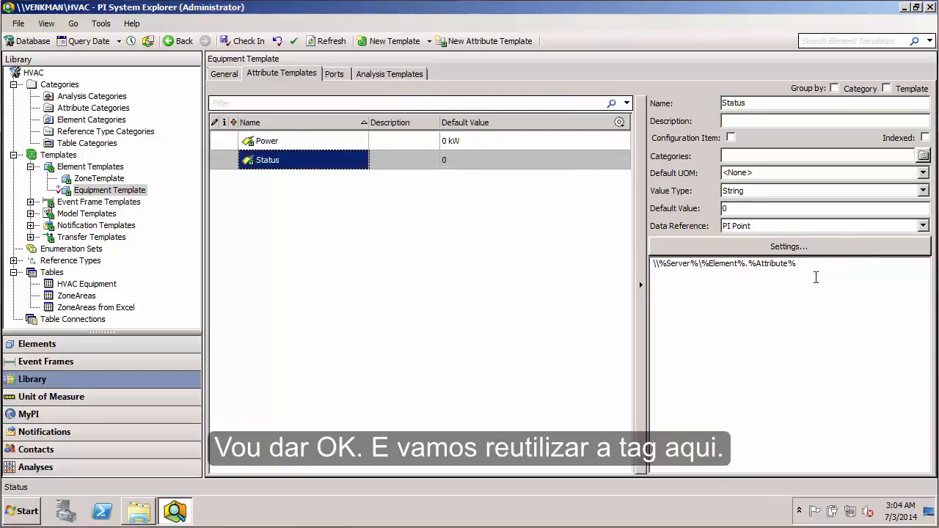
{"action": "double_click", "coordinate": [808, 263]}
{"action": "key", "text": "ctrl+v"}
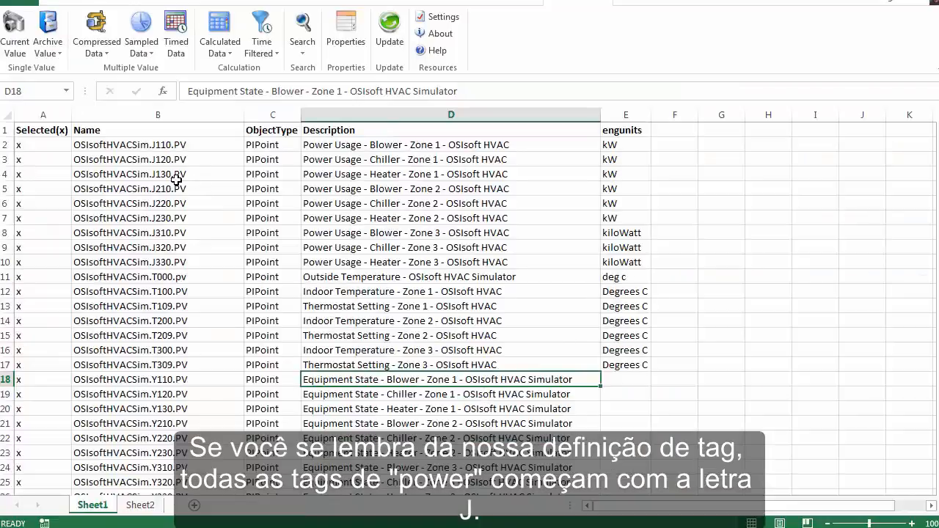
Step: Check the power and equipment state tag names in the Excel tag list, and change the Status reference's tag to OSIsoftHVACSim.Y110.PV
{"action": "left_click_drag", "start_coordinate": [161, 146], "coordinate": [157, 187]}
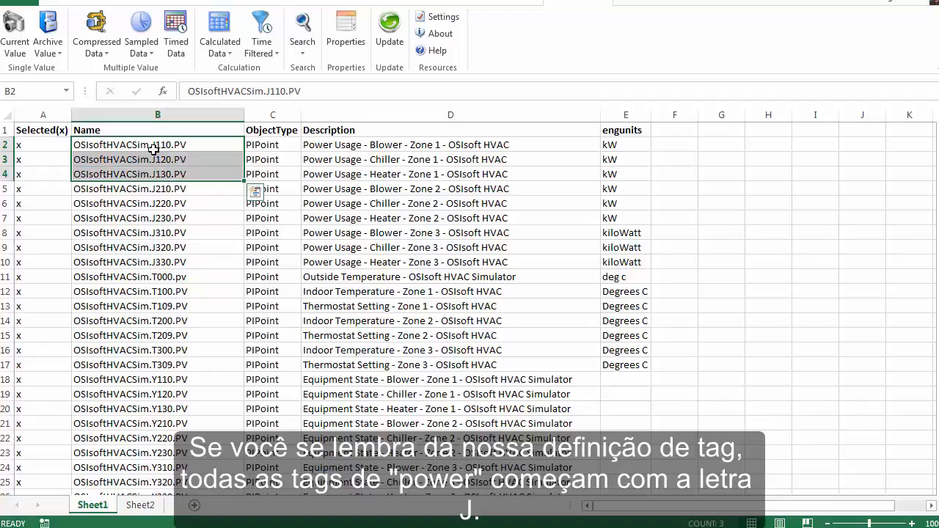
{"action": "left_click", "coordinate": [155, 381]}
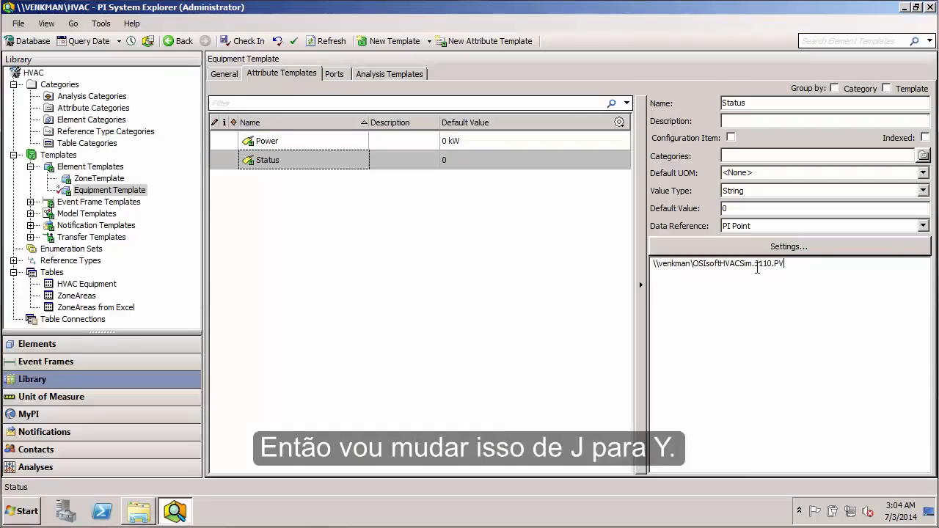
{"action": "key", "text": "BackSpace"}
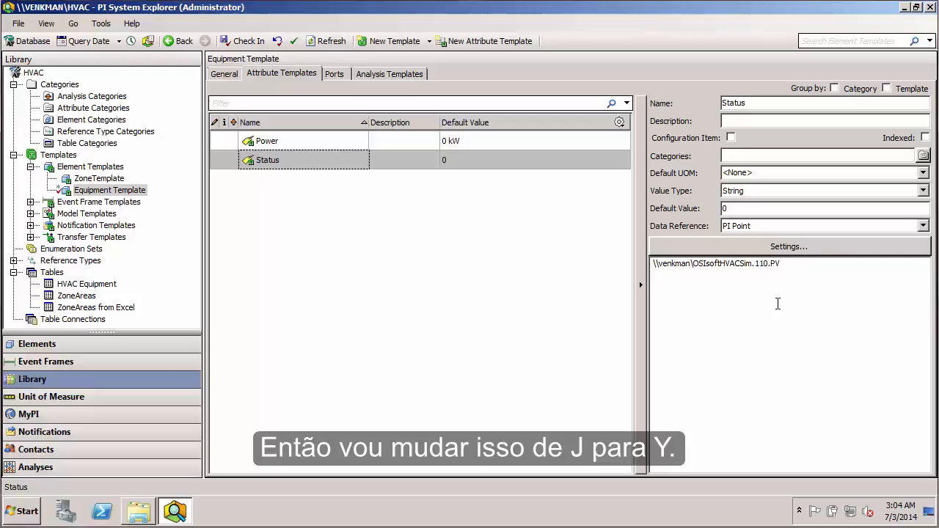
{"action": "type", "text": "Y"}
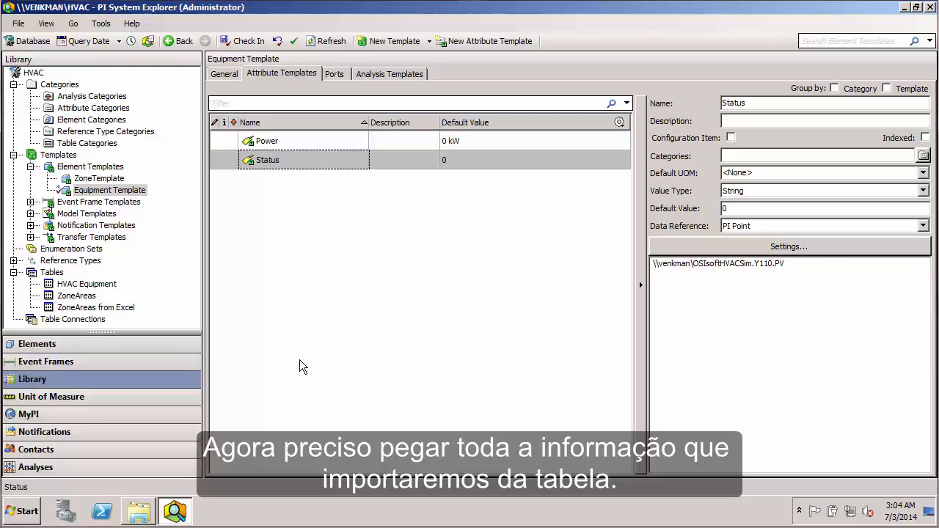
Step: Review the HVAC Equipment table's columns and add an attribute template named Equipment Type to the Equipment Template
{"action": "left_click", "coordinate": [81, 287]}
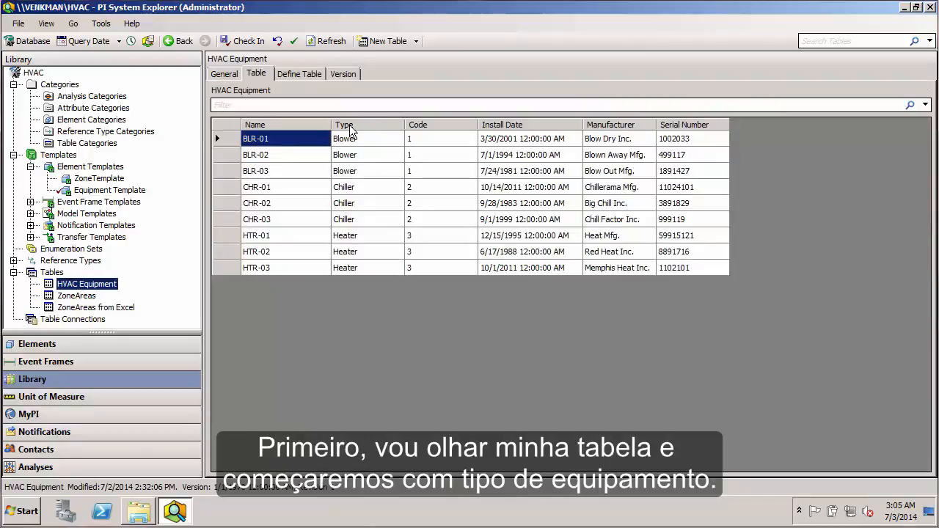
{"action": "left_click", "coordinate": [109, 190]}
{"action": "right_click", "coordinate": [377, 222]}
{"action": "left_click", "coordinate": [410, 227]}
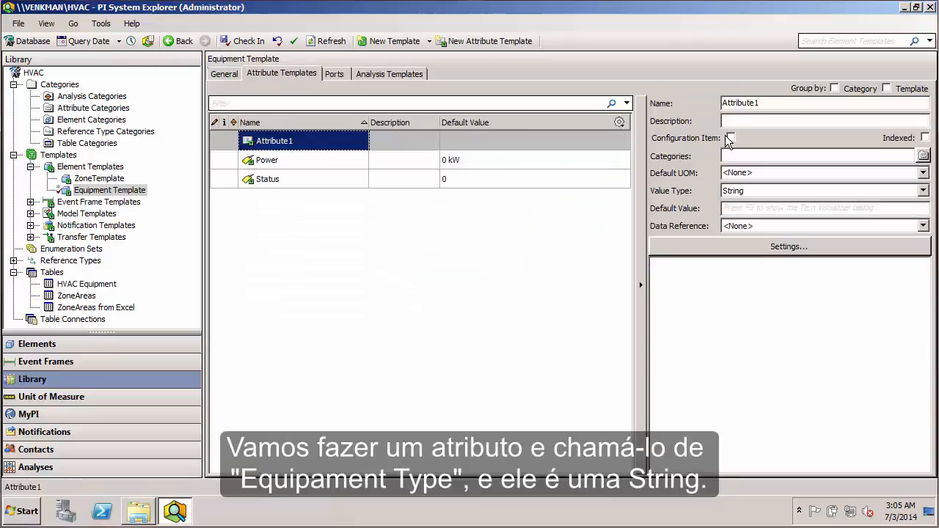
{"action": "left_click", "coordinate": [706, 106]}
{"action": "type", "text": "Equipment Type"}
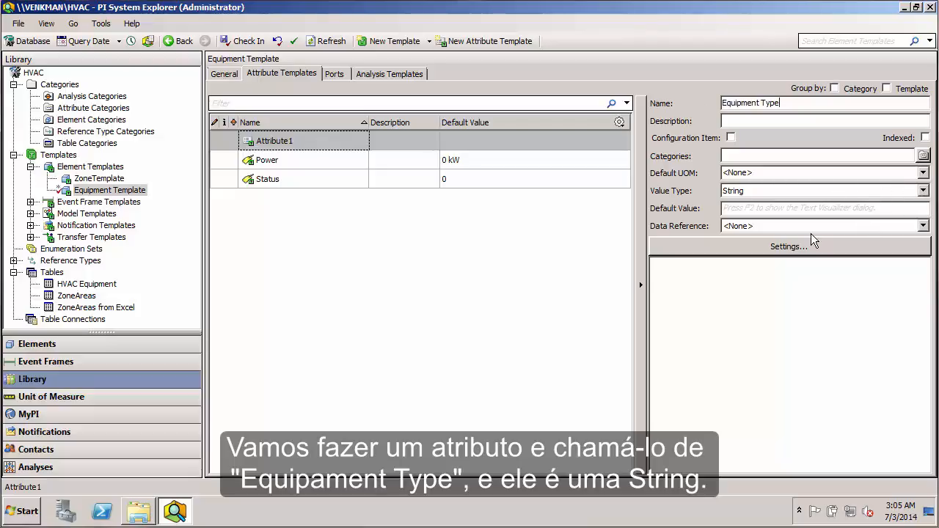
Step: Make Equipment Type a Table Lookup data reference on the HVAC Equipment table with Type as result column
{"action": "left_click", "coordinate": [922, 226]}
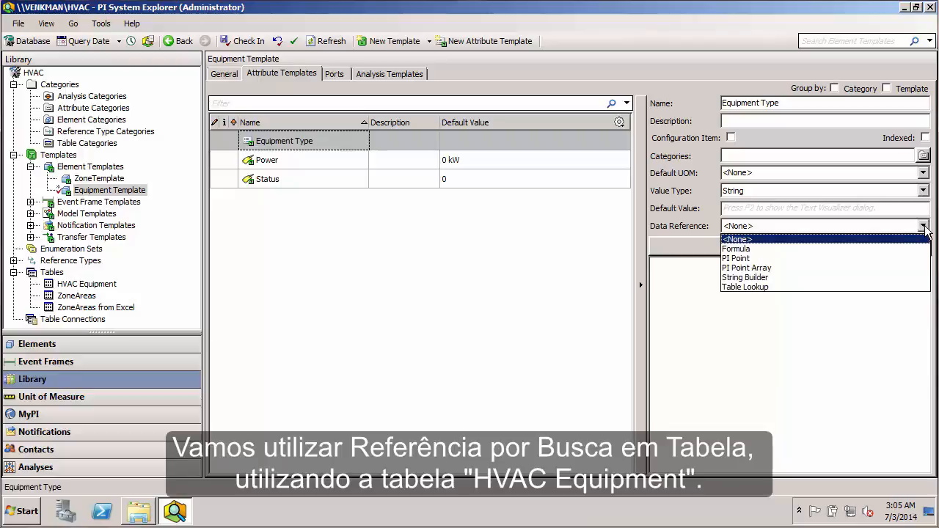
{"action": "left_click", "coordinate": [844, 287]}
{"action": "left_click", "coordinate": [768, 250]}
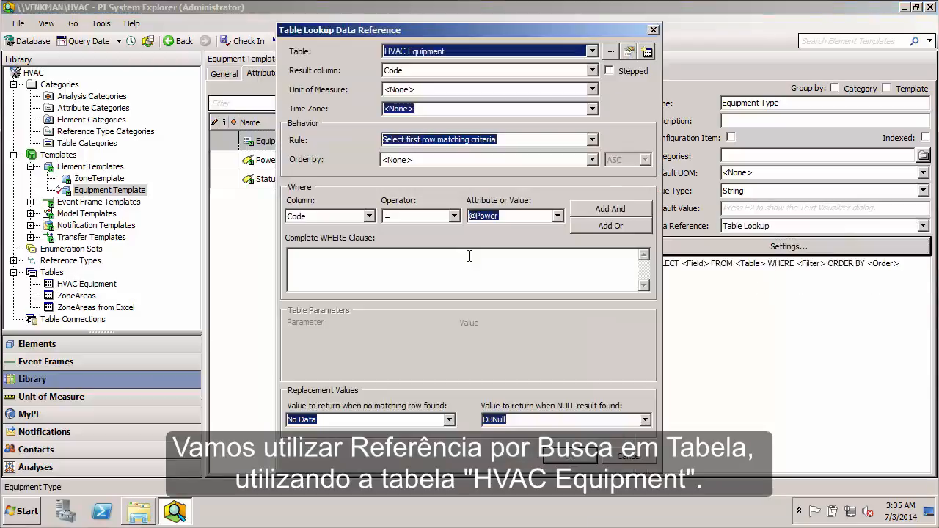
{"action": "left_click", "coordinate": [592, 70]}
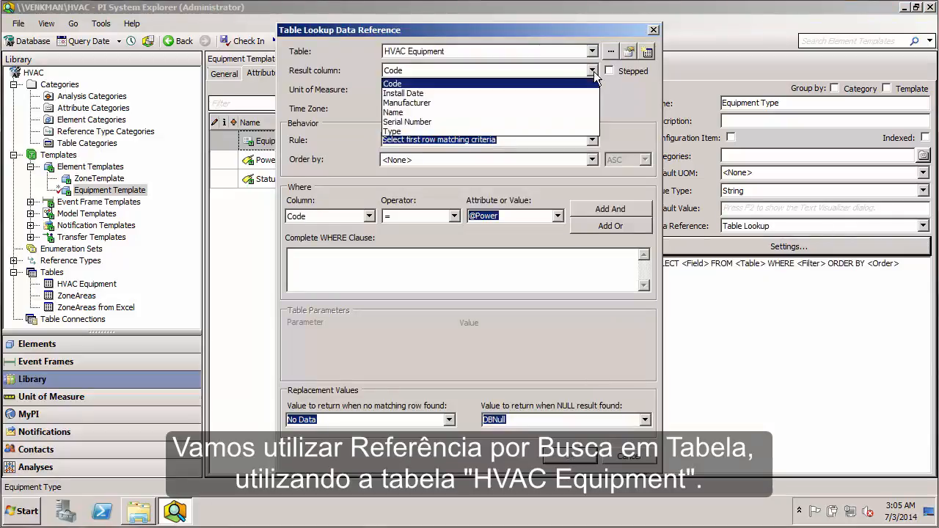
{"action": "left_click", "coordinate": [542, 132]}
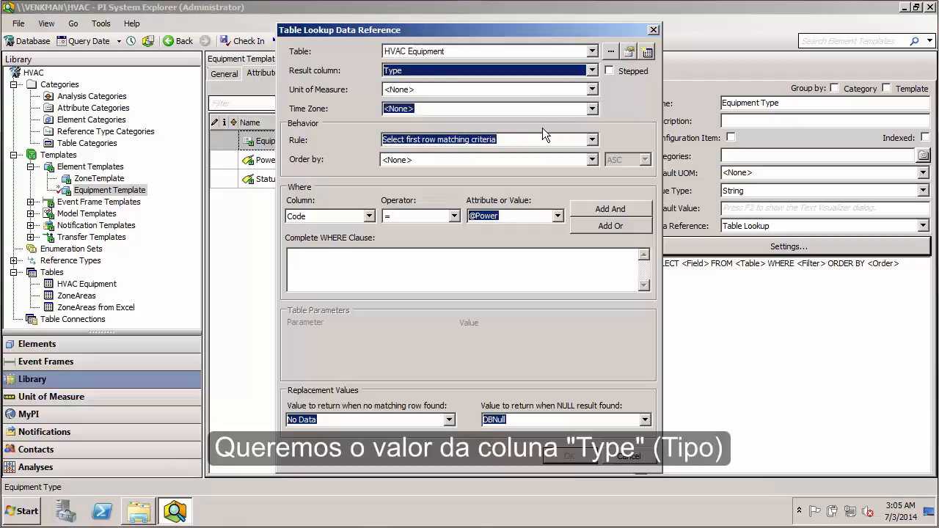
Step: Add the lookup condition Name = %Element%, accept the lookup settings and check in the Equipment Template
{"action": "left_click", "coordinate": [368, 216]}
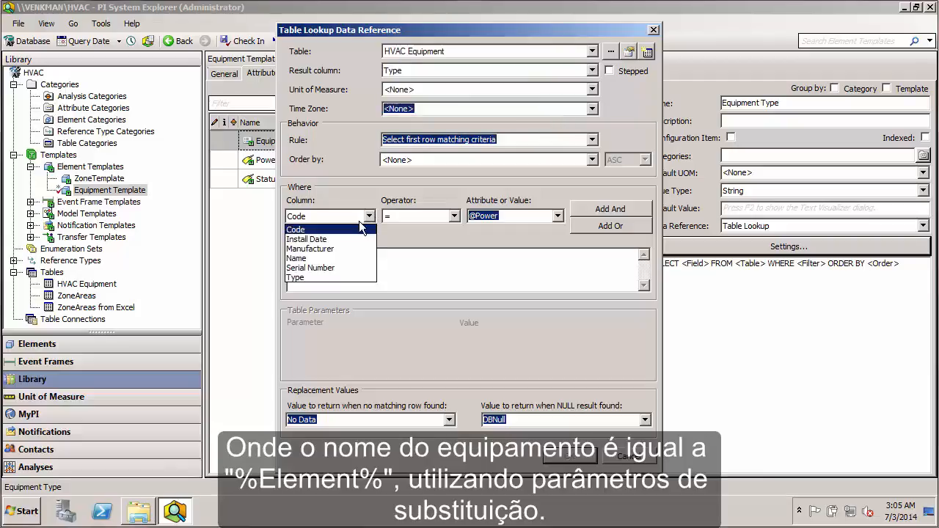
{"action": "left_click", "coordinate": [344, 256]}
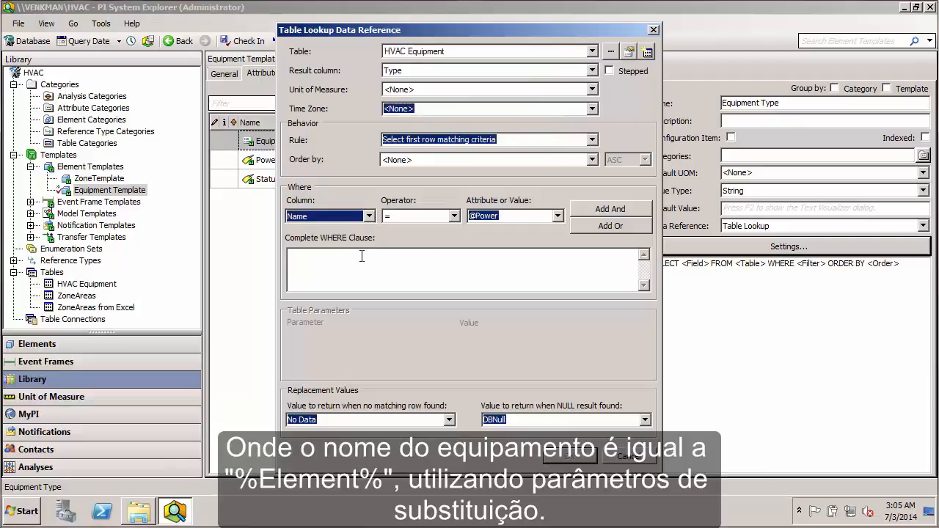
{"action": "left_click", "coordinate": [557, 216]}
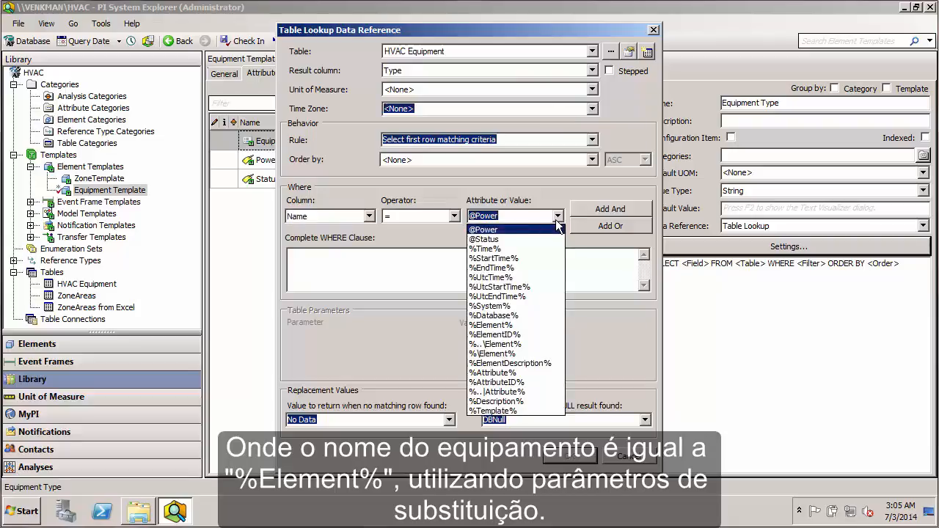
{"action": "left_click", "coordinate": [538, 324]}
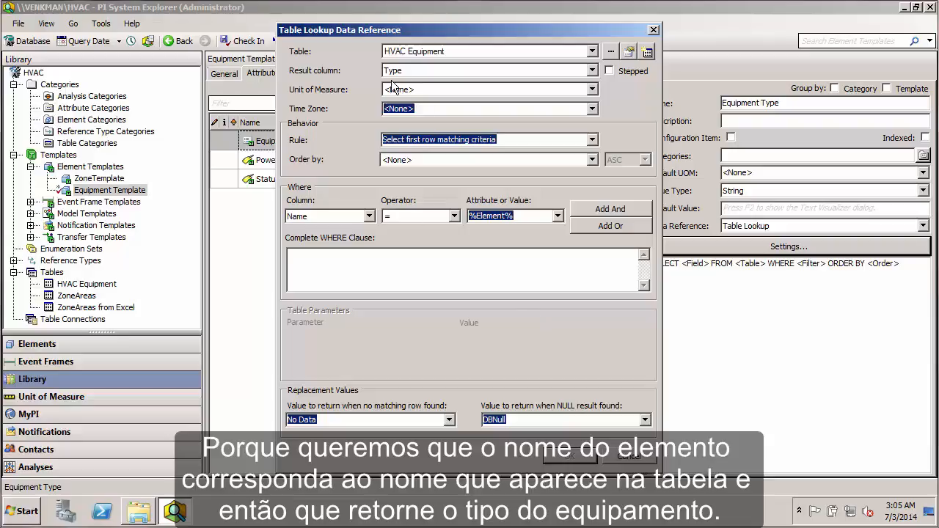
{"action": "left_click", "coordinate": [611, 210]}
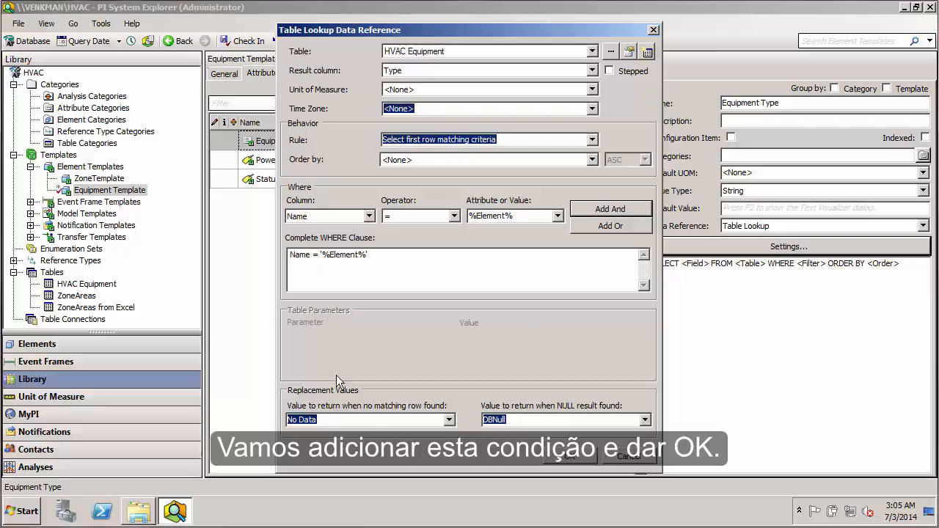
{"action": "left_click", "coordinate": [561, 457]}
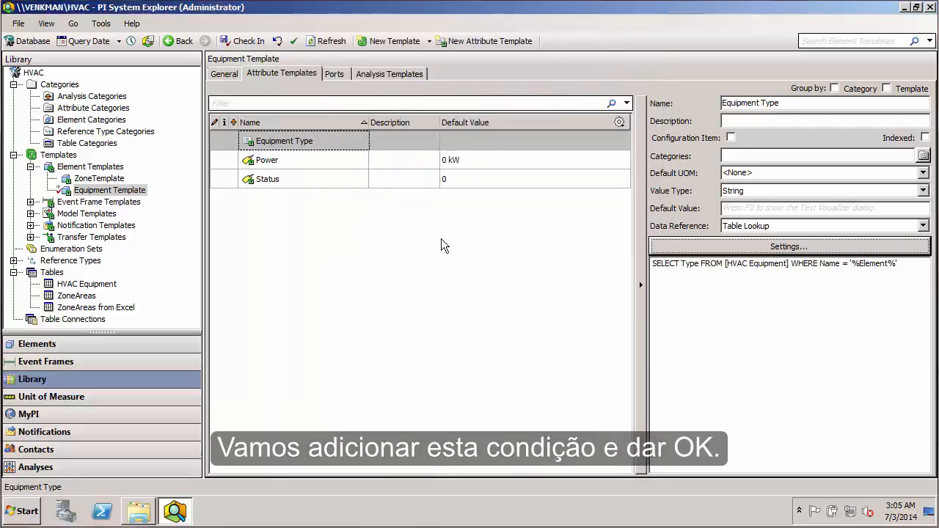
{"action": "left_click", "coordinate": [236, 44]}
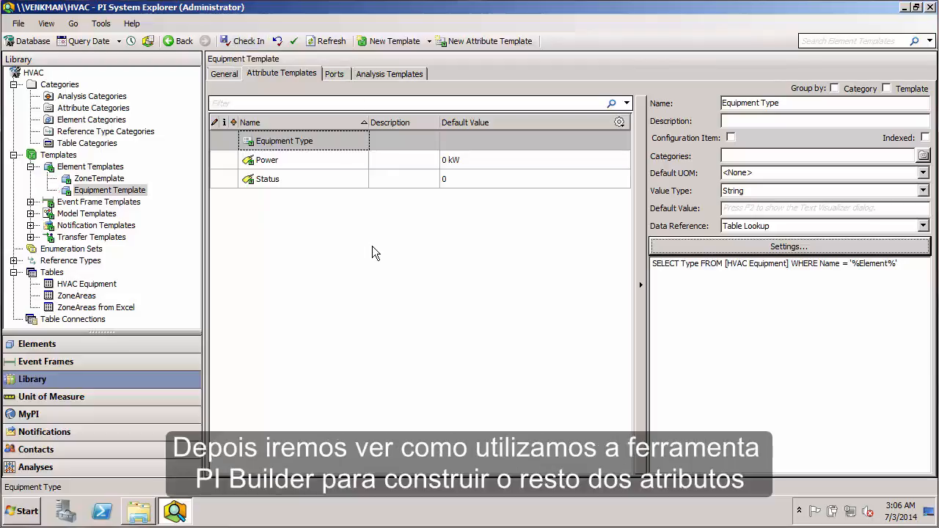